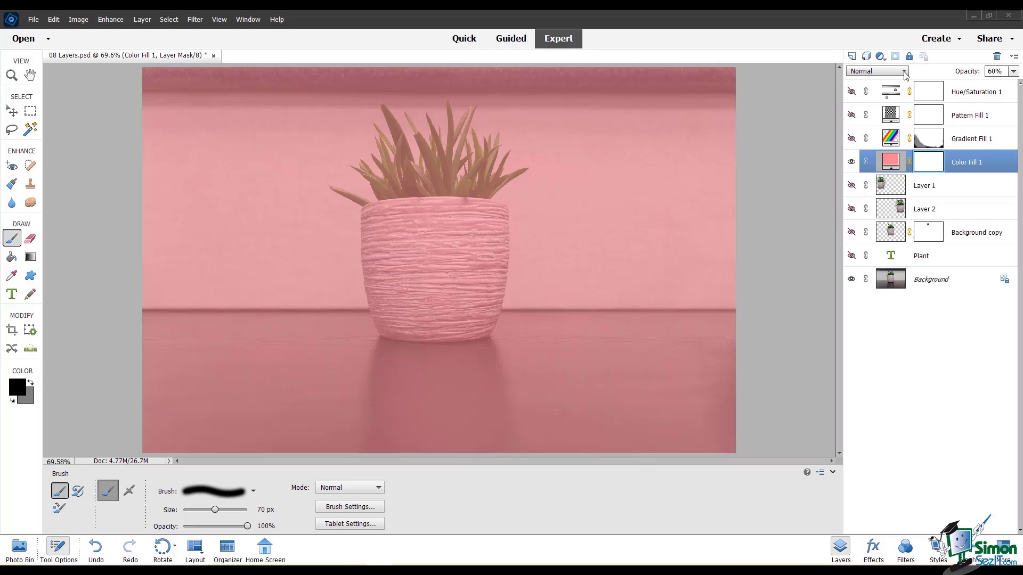
Preview the Color Fill 1 layer in Normal, Dissolve and Darken blend modes.
{"action": "left_click", "coordinate": [904, 73]}
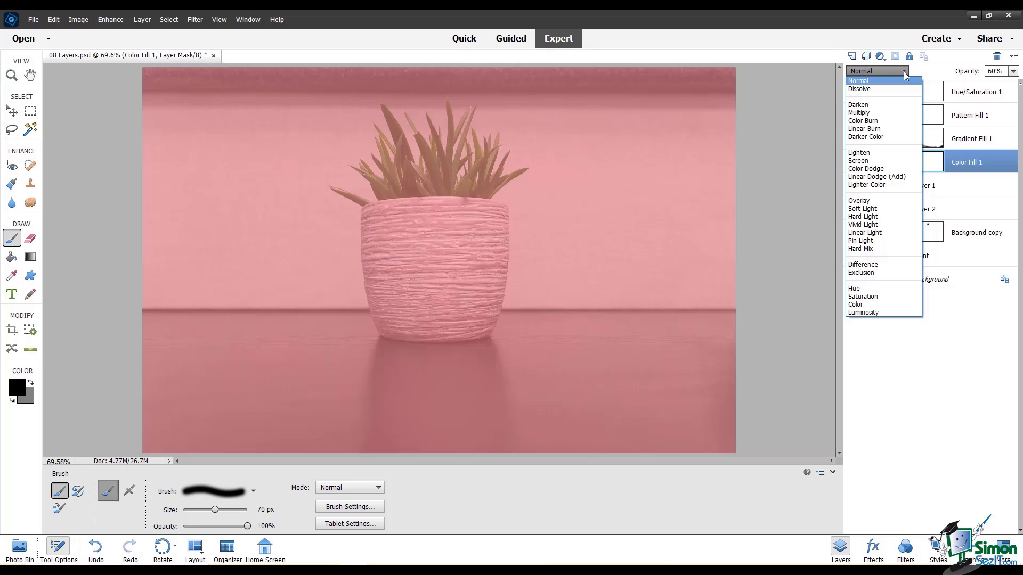
{"action": "left_click", "coordinate": [877, 81]}
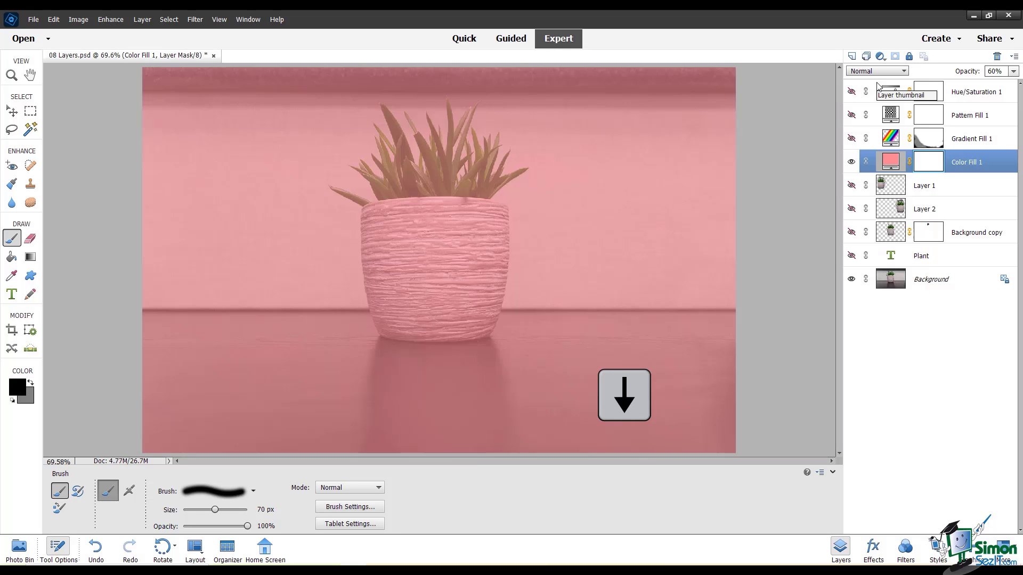
{"action": "key", "text": "Down"}
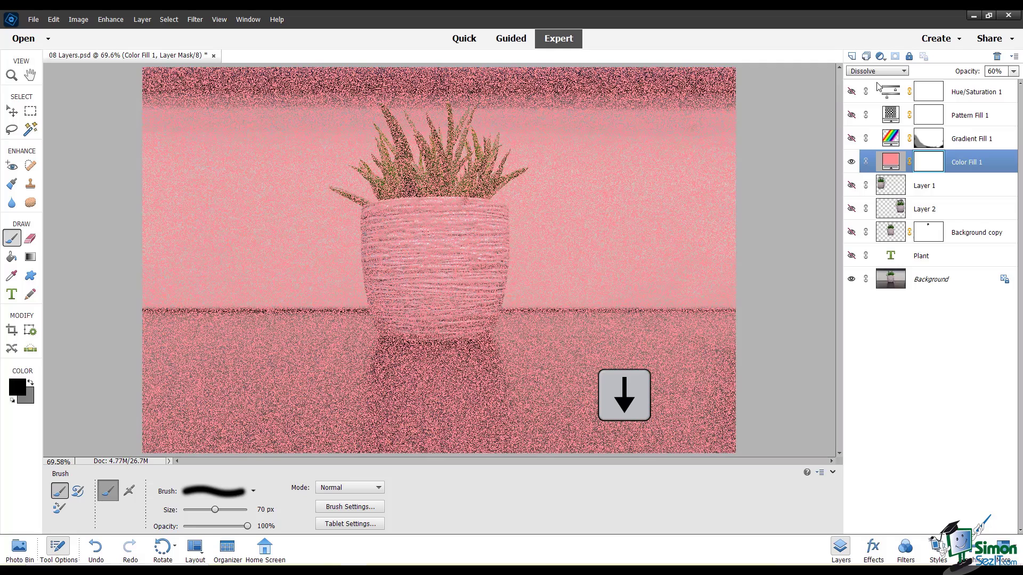
{"action": "key", "text": "Down"}
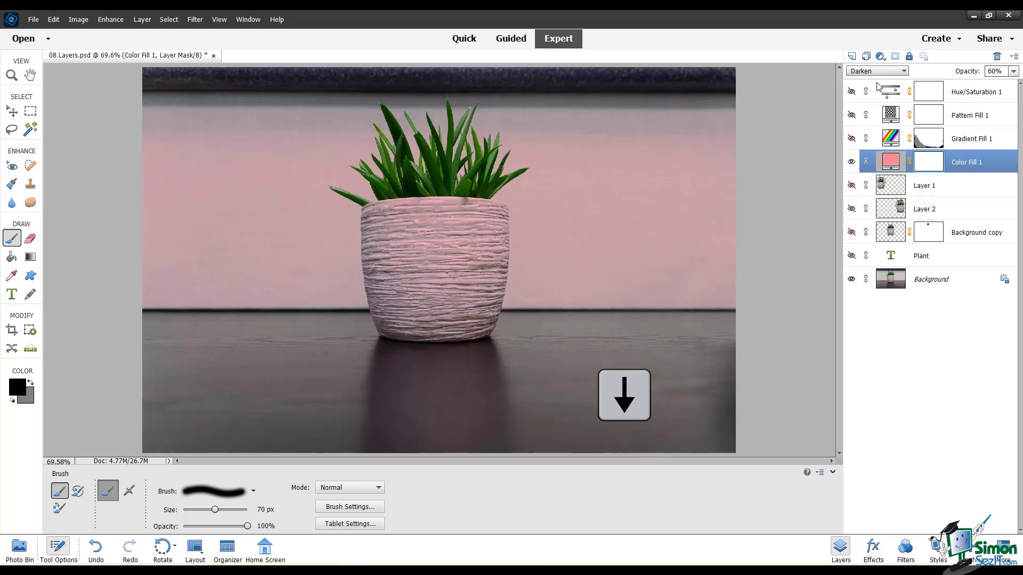
{"action": "key", "text": "Down"}
{"action": "key", "text": "Down"}
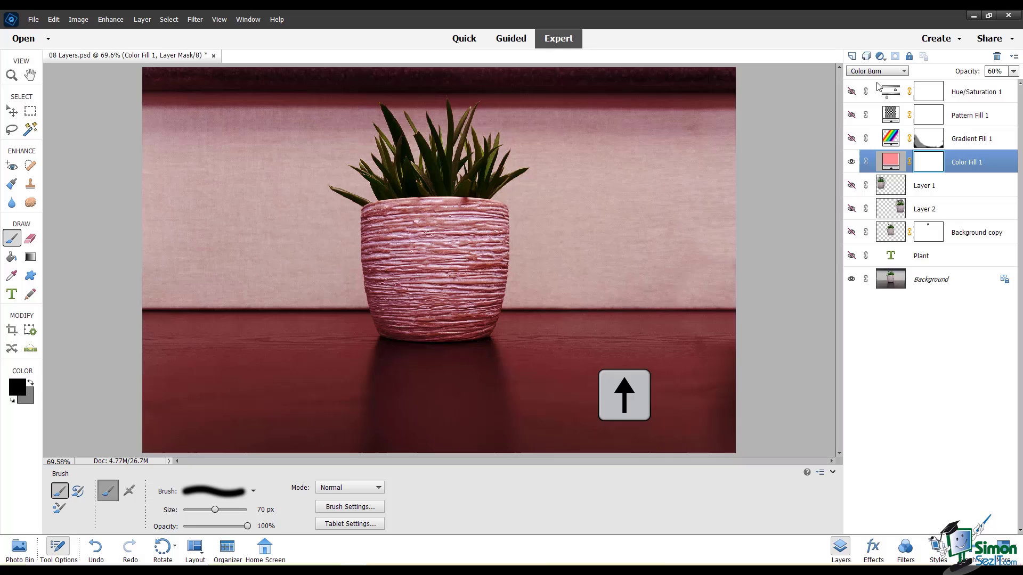
{"action": "key", "text": "Up"}
{"action": "key", "text": "Up"}
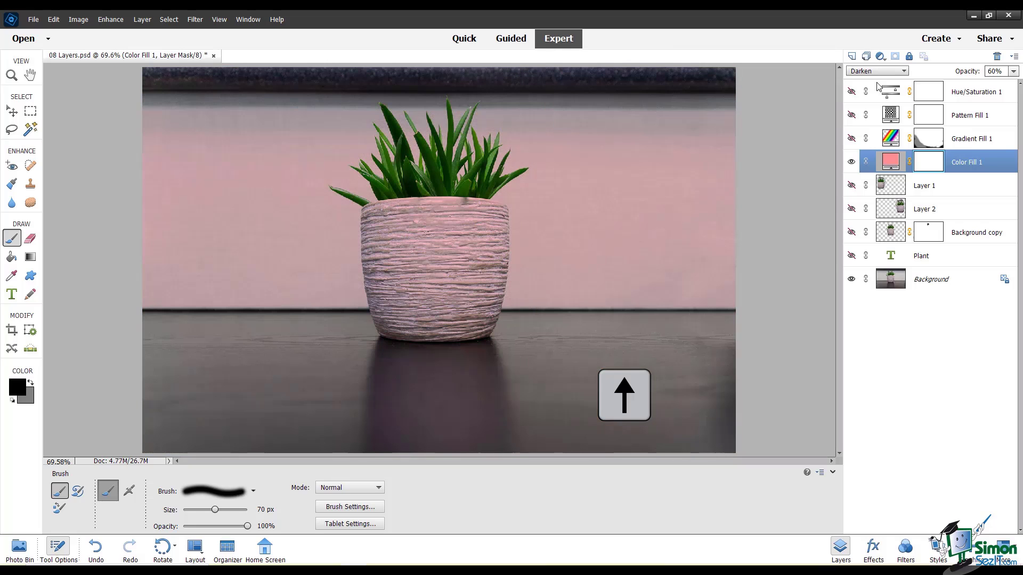
{"action": "key", "text": "Up"}
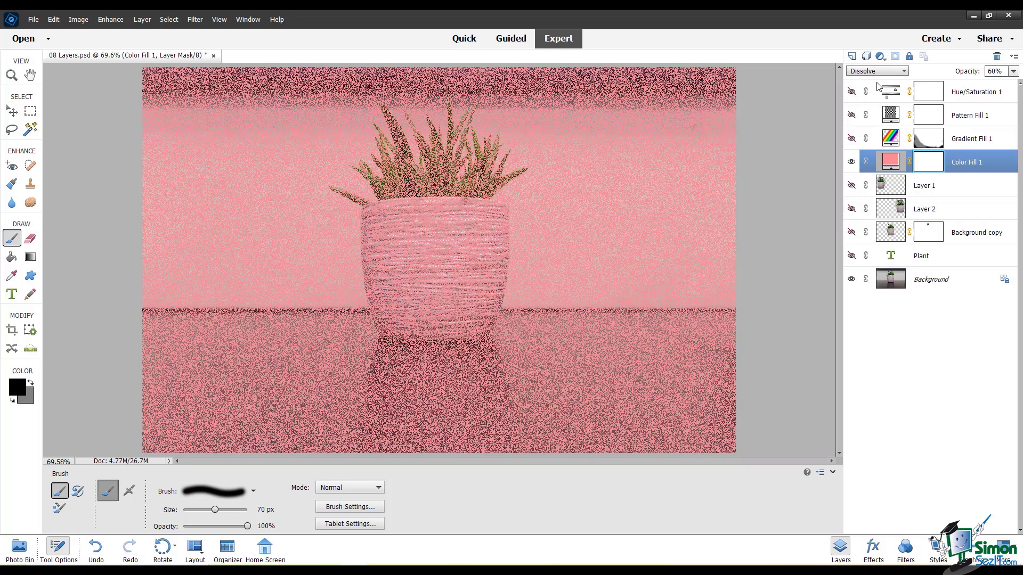
{"action": "key", "text": "Down"}
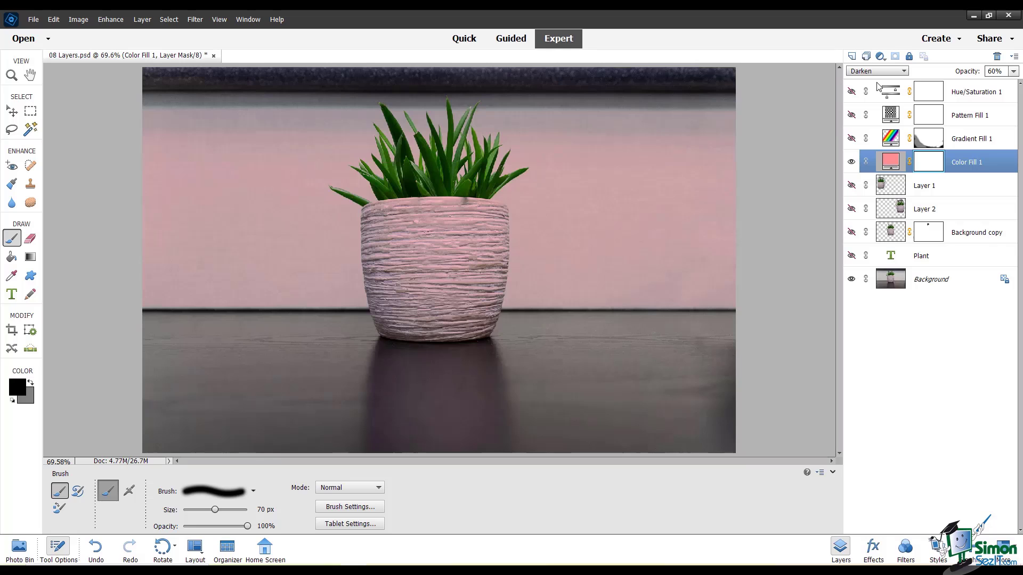
Step the blend mode on through Multiply, Screen, Soft Light and Linear Light to Pin Light.
{"action": "key", "text": "Down"}
{"action": "key", "text": "Down"}
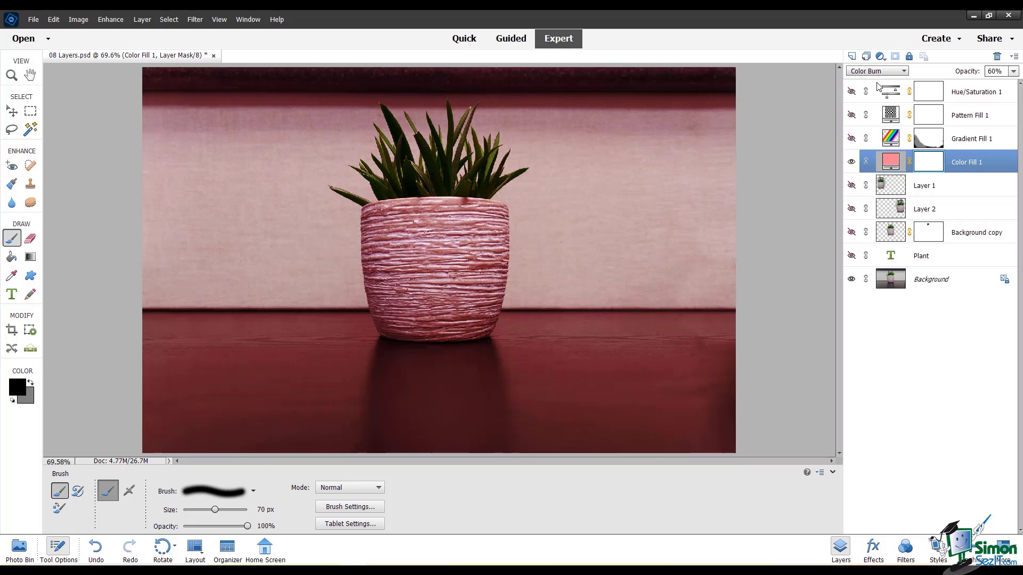
{"action": "key", "text": "Down"}
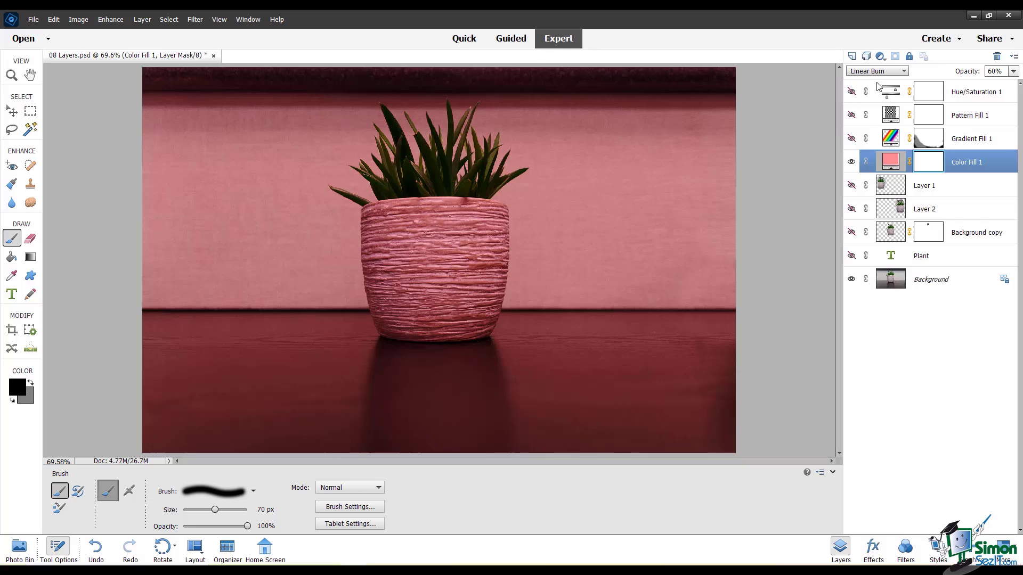
{"action": "key", "text": "Down"}
{"action": "key", "text": "Down"}
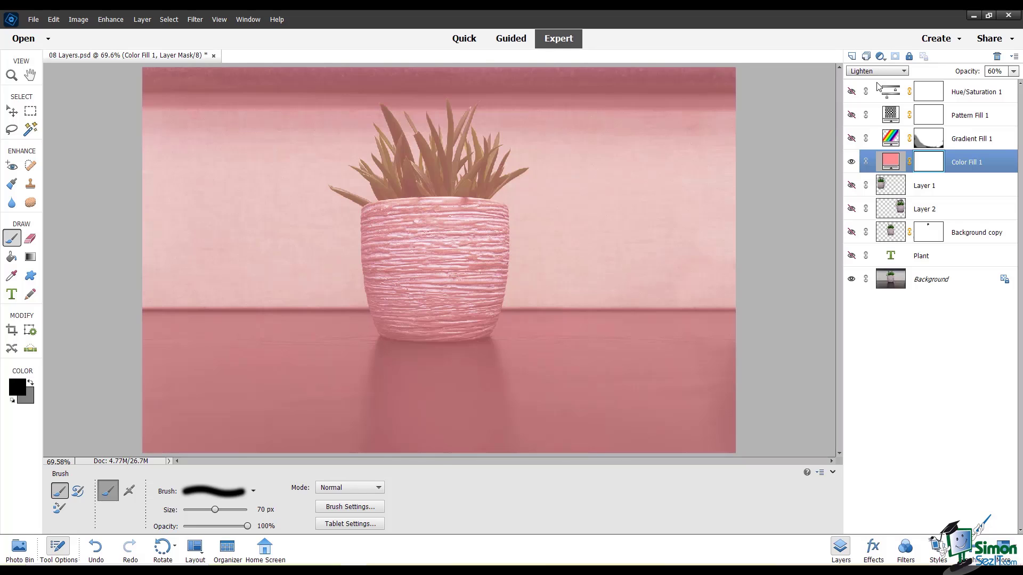
{"action": "key", "text": "Down"}
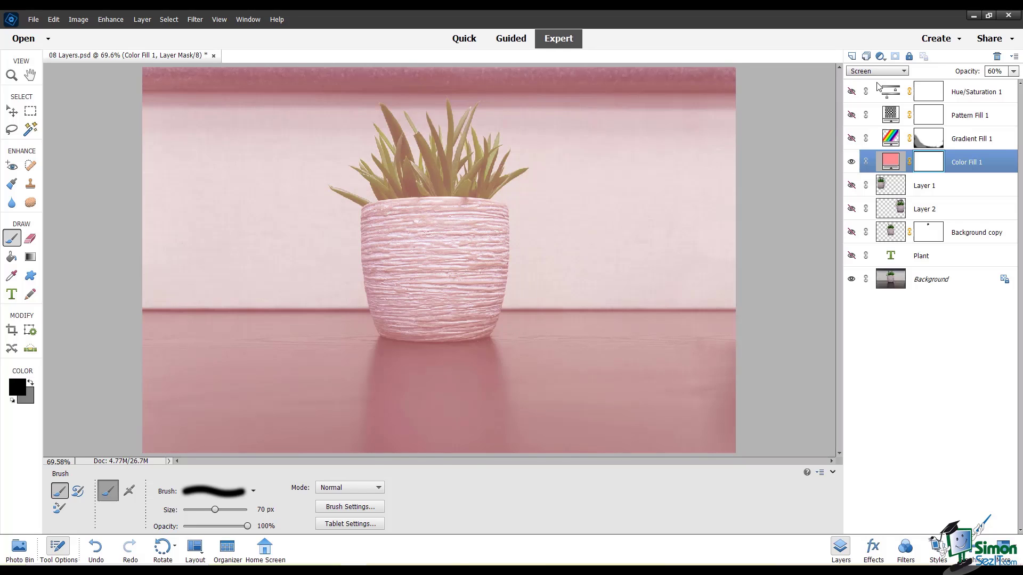
{"action": "key", "text": "Down"}
{"action": "key", "text": "Down"}
{"action": "key", "text": "Down"}
{"action": "key", "text": "Down"}
{"action": "key", "text": "Down"}
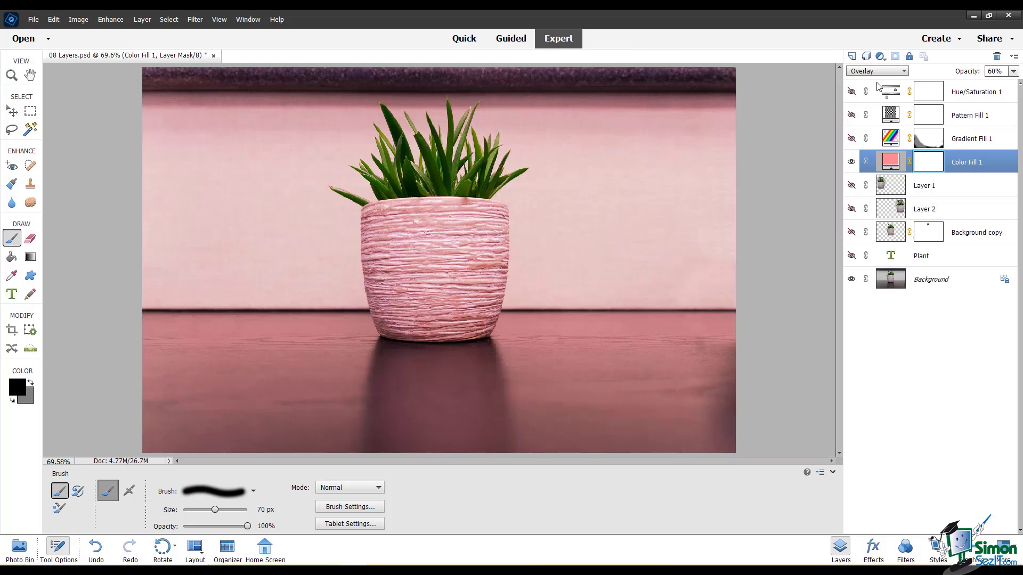
{"action": "key", "text": "Down"}
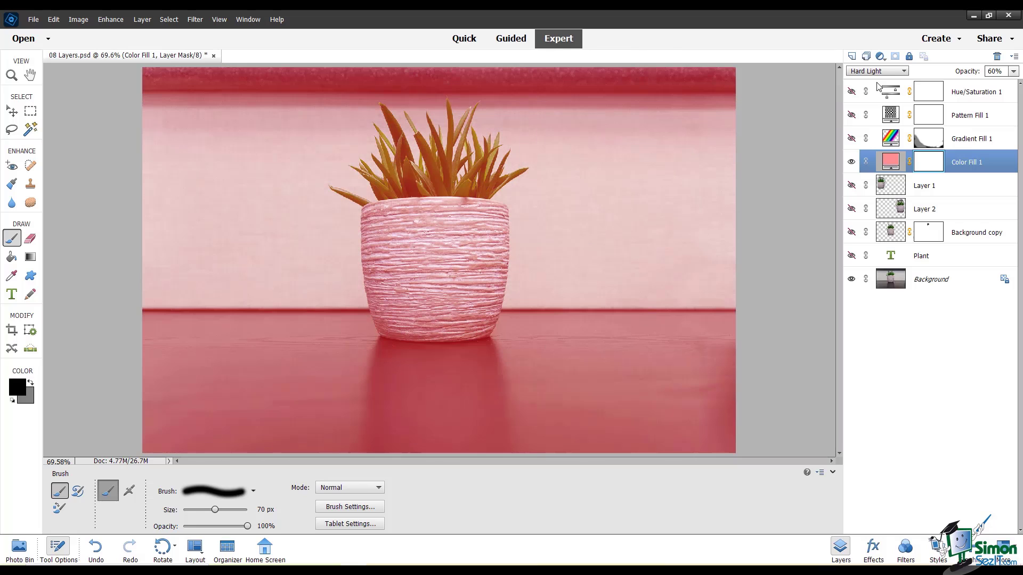
{"action": "key", "text": "Down"}
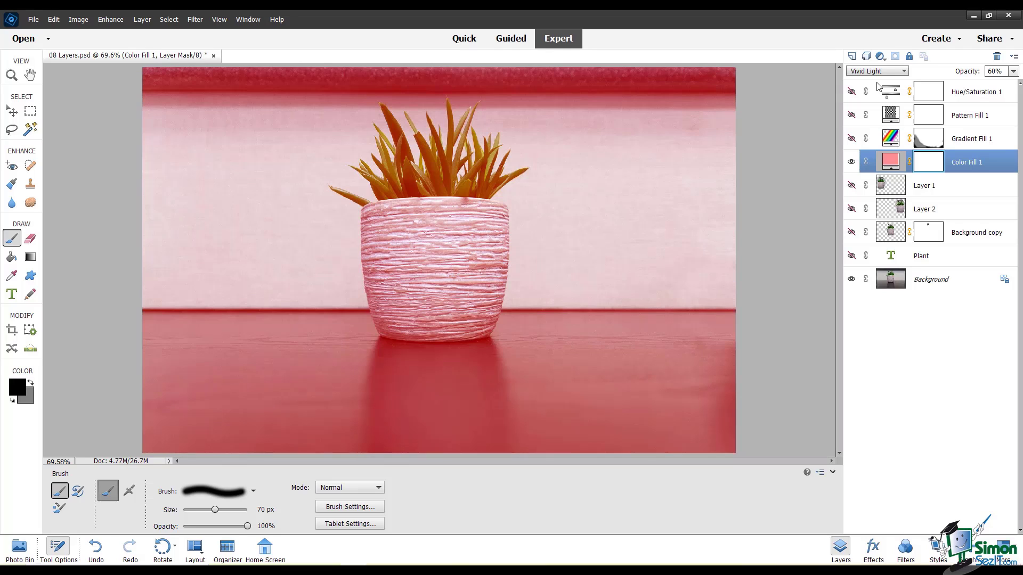
{"action": "key", "text": "Down"}
{"action": "key", "text": "Down"}
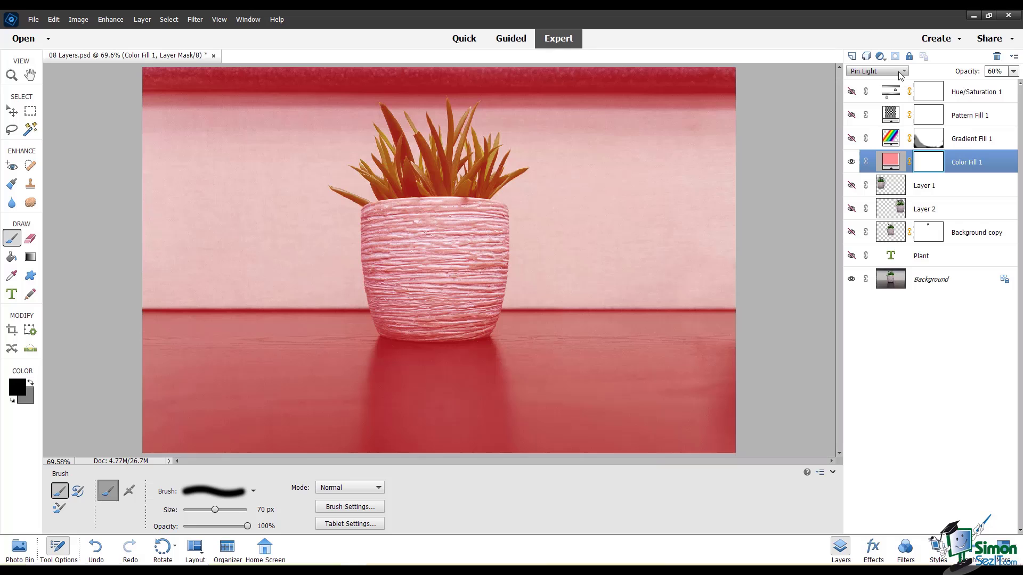
Set the pink fill layer to Dissolve blending at 100% opacity.
{"action": "left_click", "coordinate": [899, 75]}
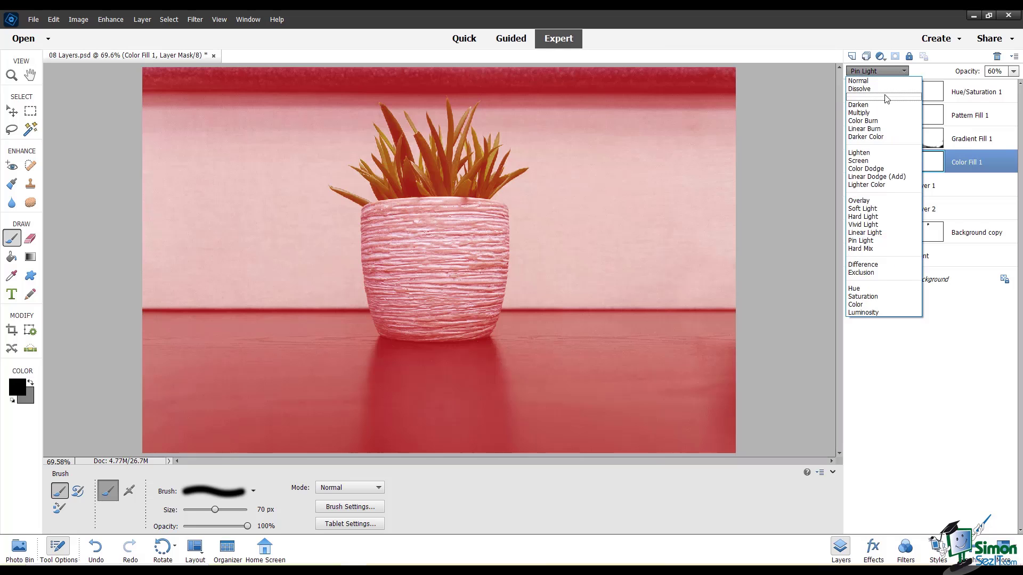
{"action": "left_click", "coordinate": [885, 89]}
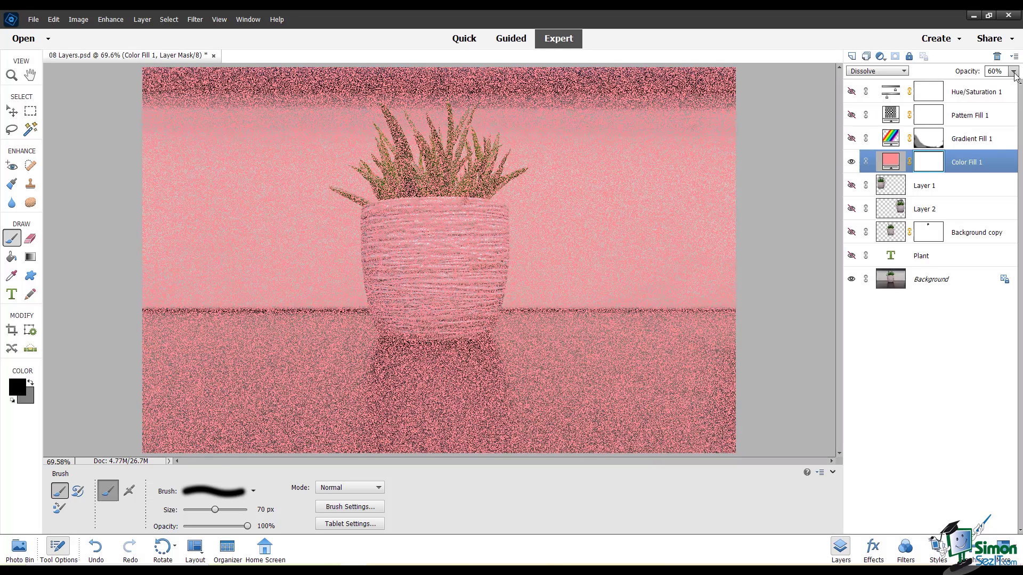
{"action": "left_click", "coordinate": [1013, 72]}
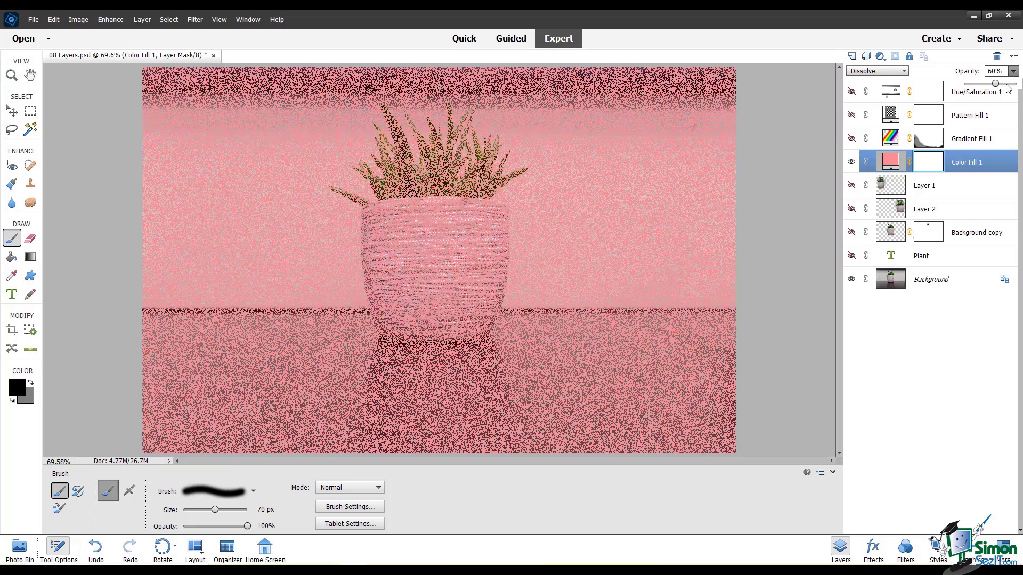
{"action": "left_click_drag", "start_coordinate": [995, 84], "coordinate": [1018, 87]}
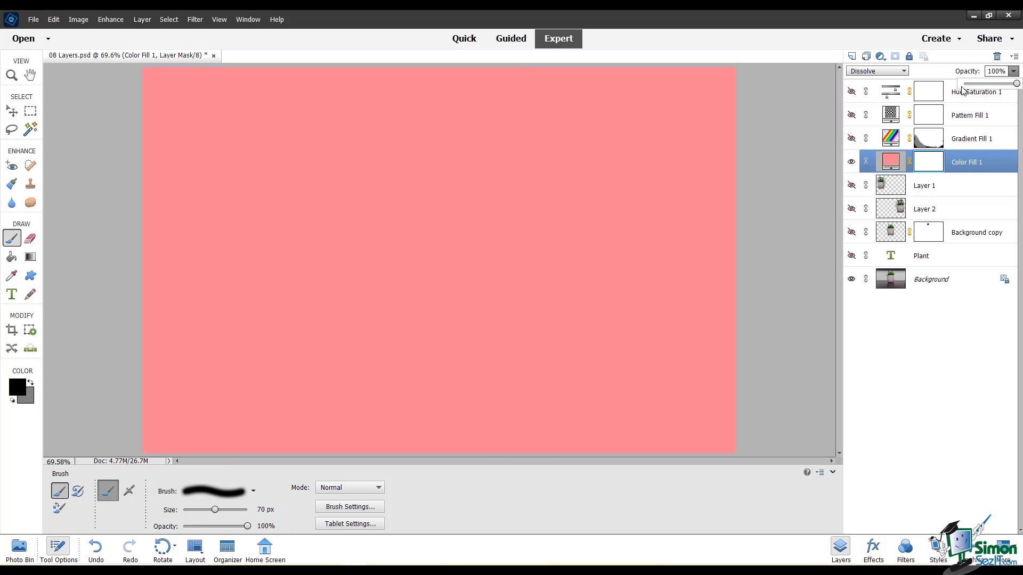
Reset the fill to Normal, then blend it in Overlay mode at 26% opacity.
{"action": "left_click", "coordinate": [897, 74]}
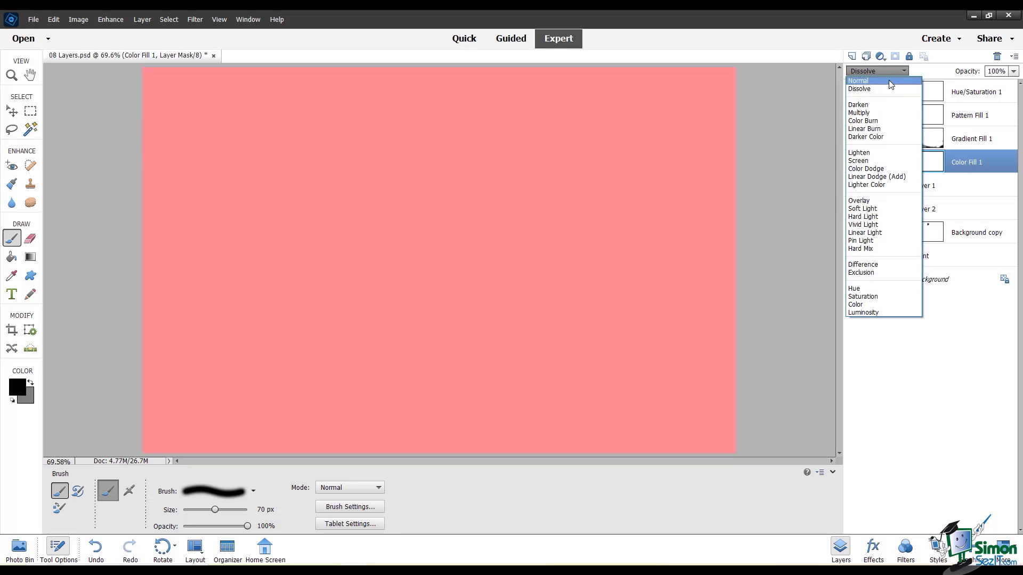
{"action": "left_click", "coordinate": [890, 82]}
{"action": "left_click", "coordinate": [879, 70]}
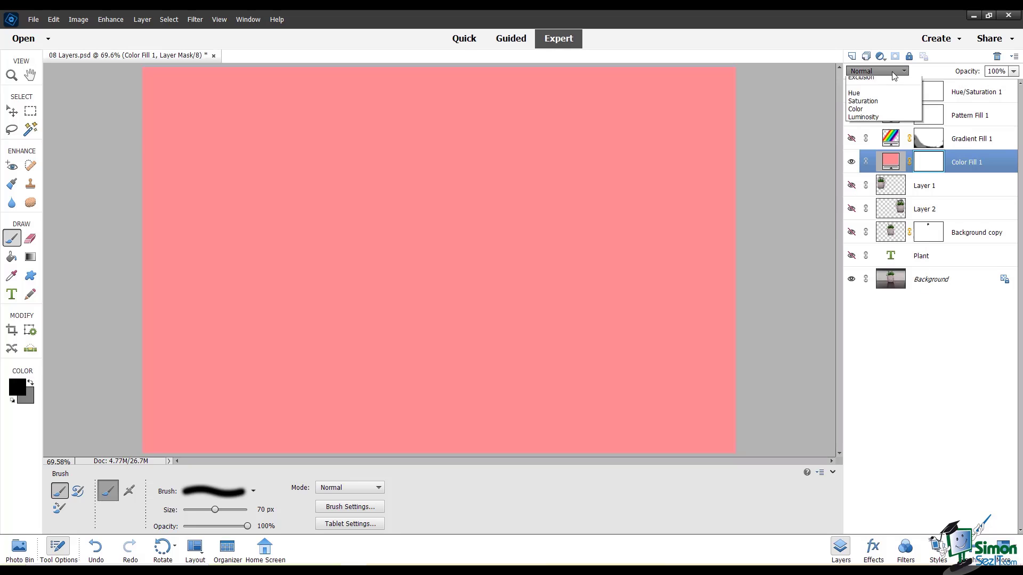
{"action": "left_click", "coordinate": [874, 201]}
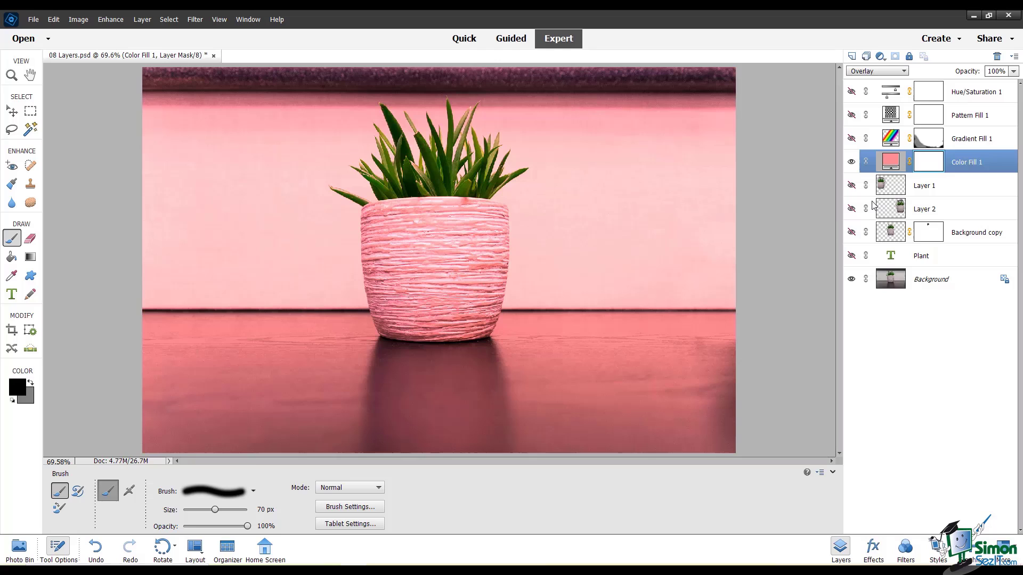
{"action": "left_click", "coordinate": [1013, 72]}
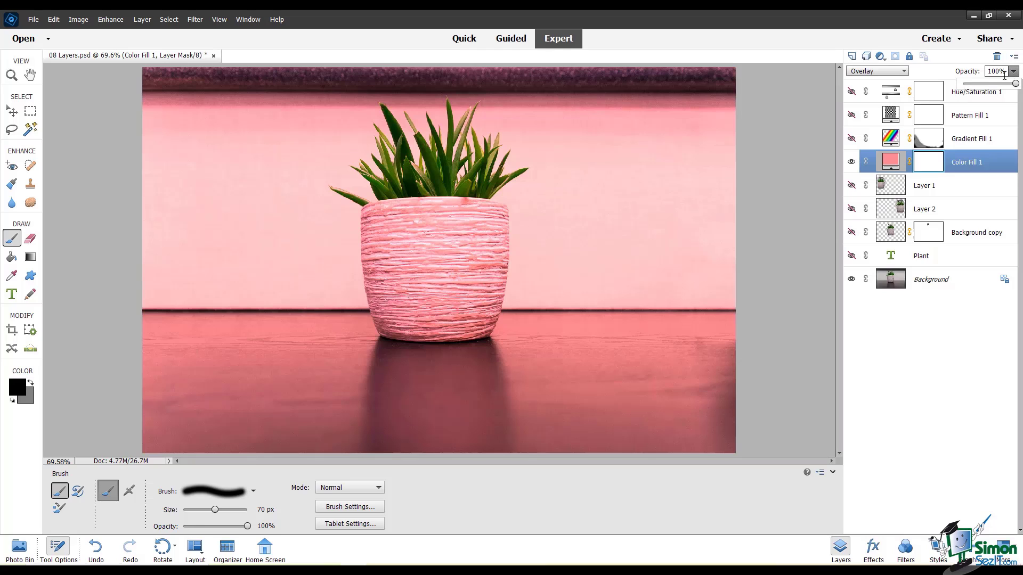
{"action": "left_click", "coordinate": [976, 84]}
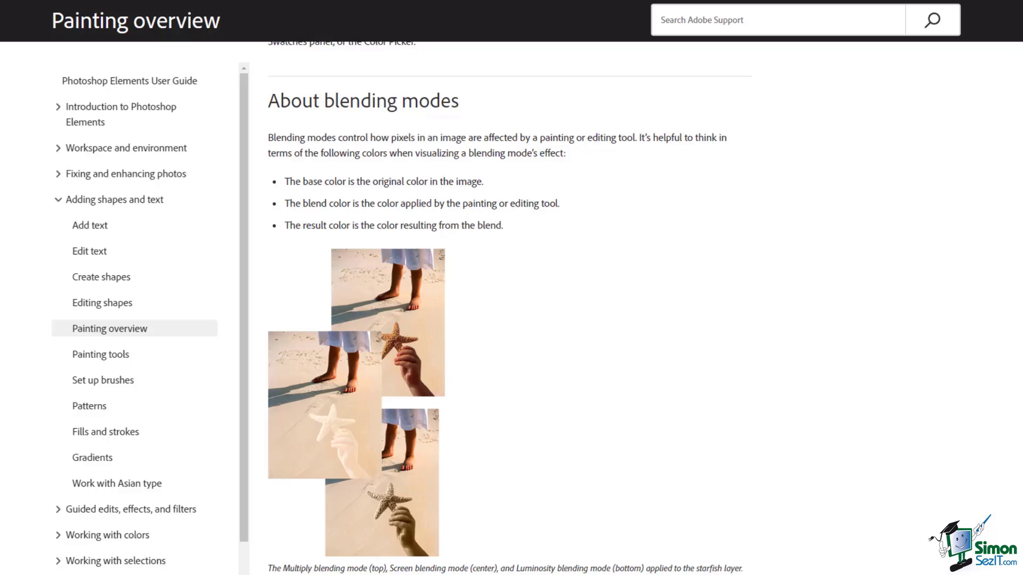
Scroll through the About blending modes descriptions from Normal down to Difference.
{"action": "scroll", "coordinate": [509, 308], "scroll_direction": "down", "scroll_amount": 9}
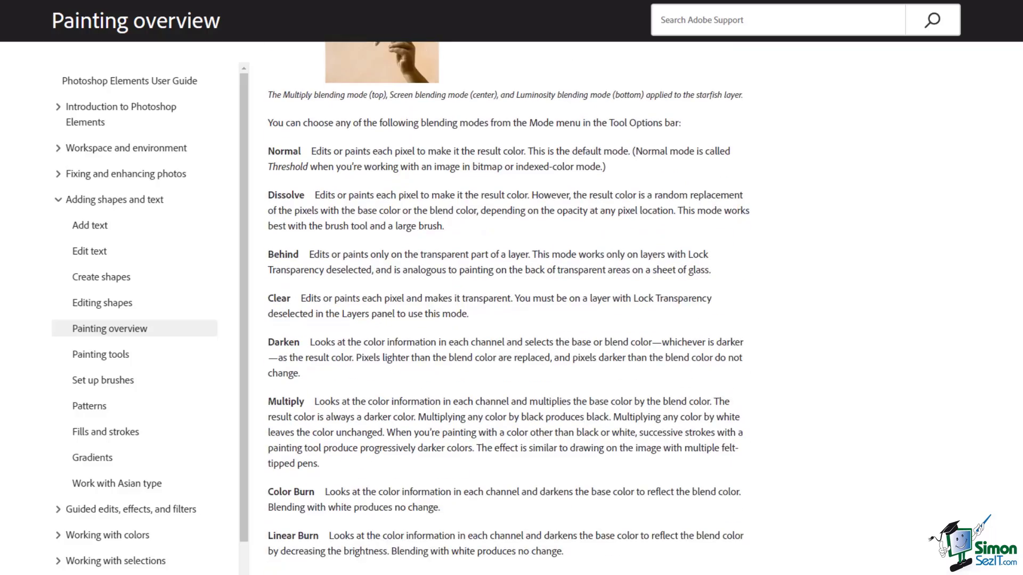
{"action": "scroll", "coordinate": [508, 308], "scroll_direction": "down", "scroll_amount": 16}
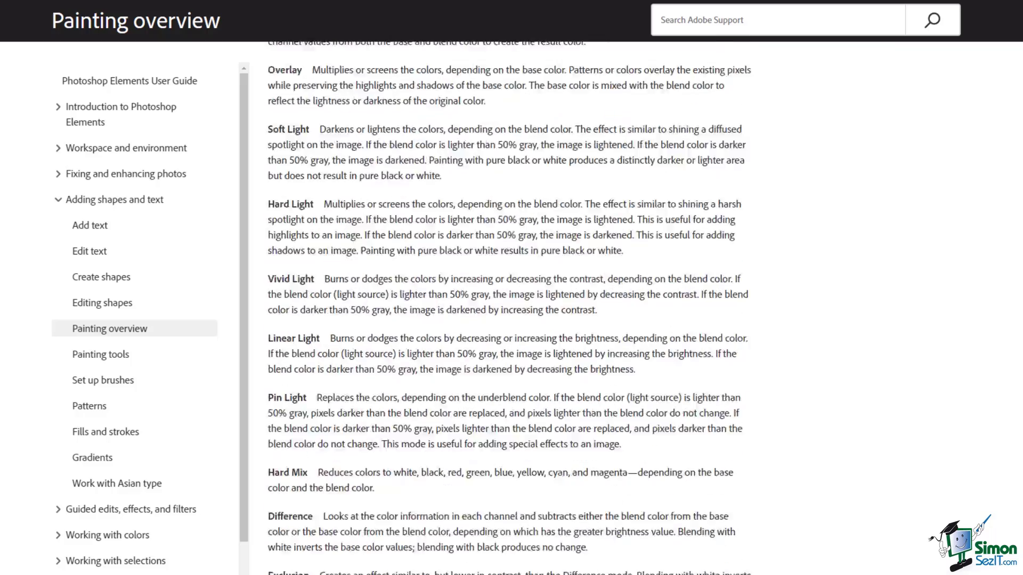
{"action": "scroll", "coordinate": [509, 308], "scroll_direction": "down", "scroll_amount": 11}
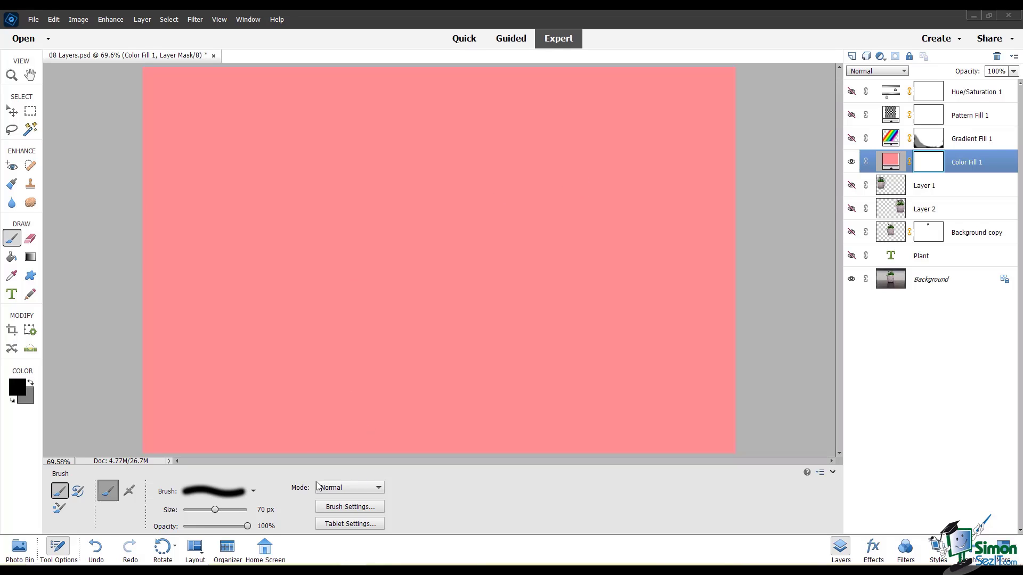
Keep the brush in Normal mode, enlarge it to 150 px, and start a new file.
{"action": "left_click", "coordinate": [372, 488]}
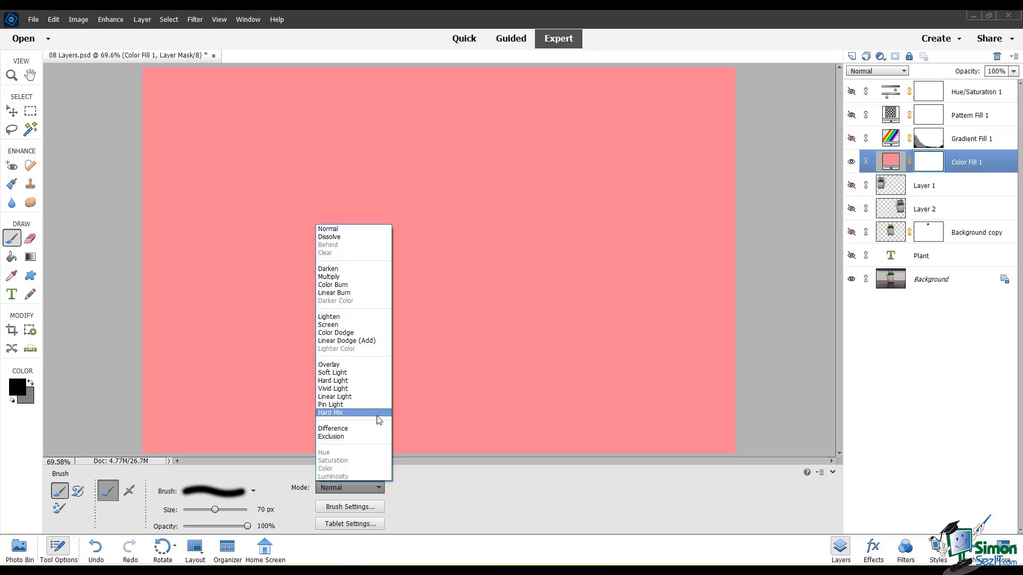
{"action": "key", "text": "Escape"}
{"action": "key", "text": "bracketright"}
{"action": "key", "text": "bracketright"}
{"action": "key", "text": "bracketright"}
{"action": "key", "text": "bracketright"}
{"action": "key", "text": "bracketright"}
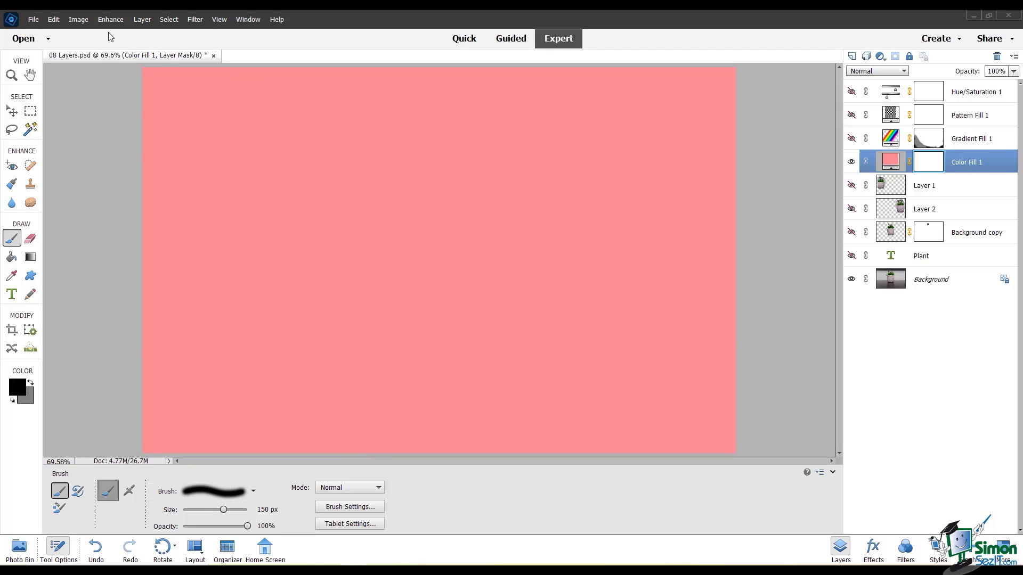
{"action": "left_click", "coordinate": [33, 19]}
Create a blank Untitled-1 document and fill it solid blue with the Paint Bucket.
{"action": "mouse_move", "coordinate": [39, 33]}
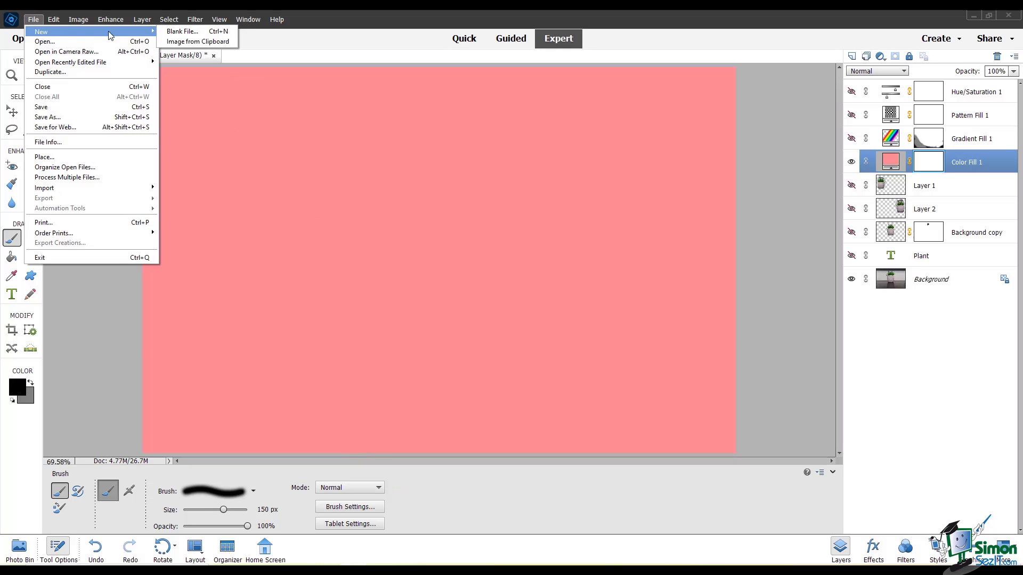
{"action": "left_click", "coordinate": [174, 32]}
{"action": "left_click", "coordinate": [619, 162]}
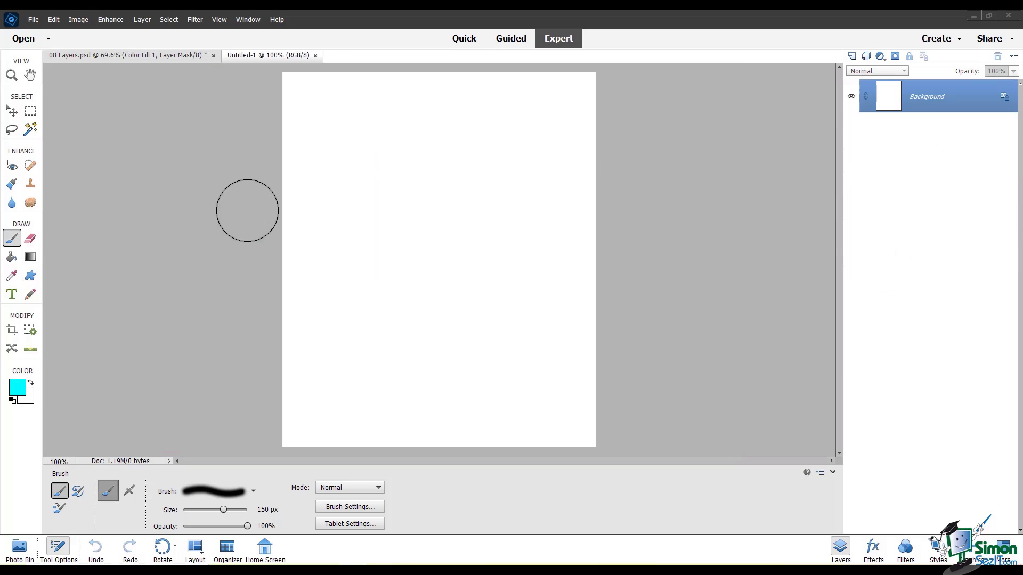
{"action": "left_click", "coordinate": [11, 258]}
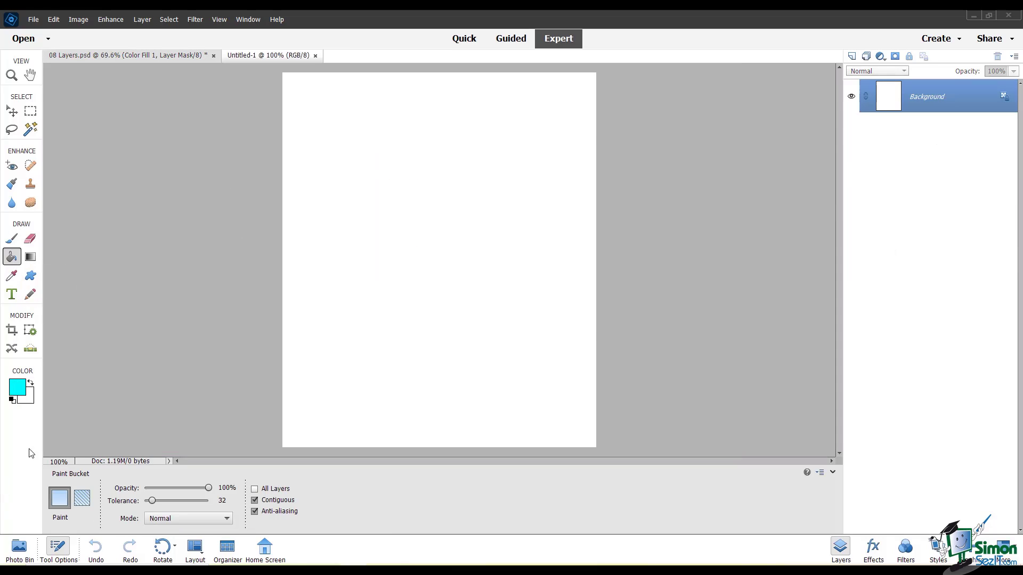
{"action": "left_click", "coordinate": [17, 387]}
{"action": "left_click", "coordinate": [536, 215]}
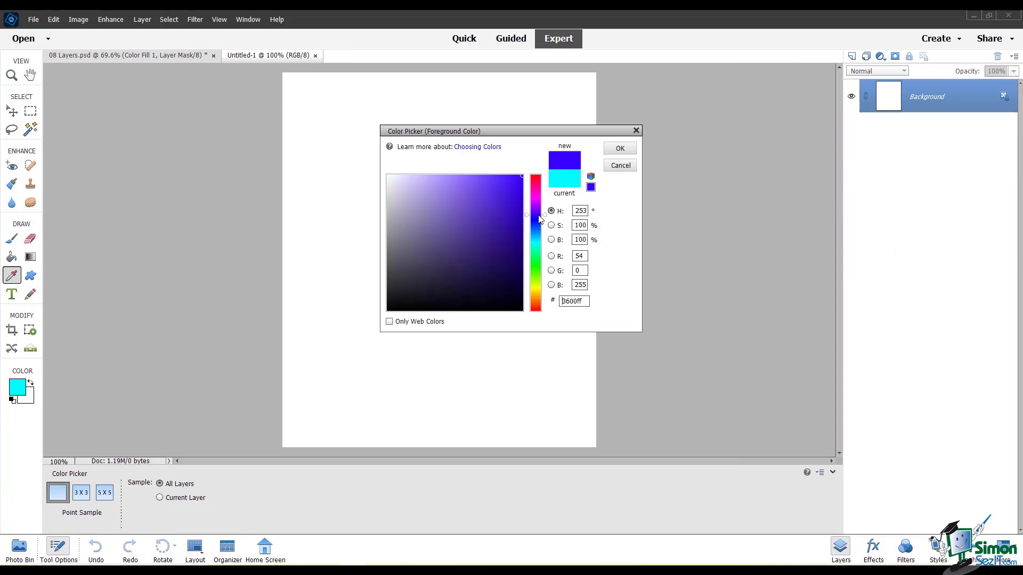
{"action": "left_click", "coordinate": [620, 149]}
{"action": "left_click", "coordinate": [459, 212]}
Return to the Brush tool with cyan as the foreground colour.
{"action": "left_click", "coordinate": [12, 239]}
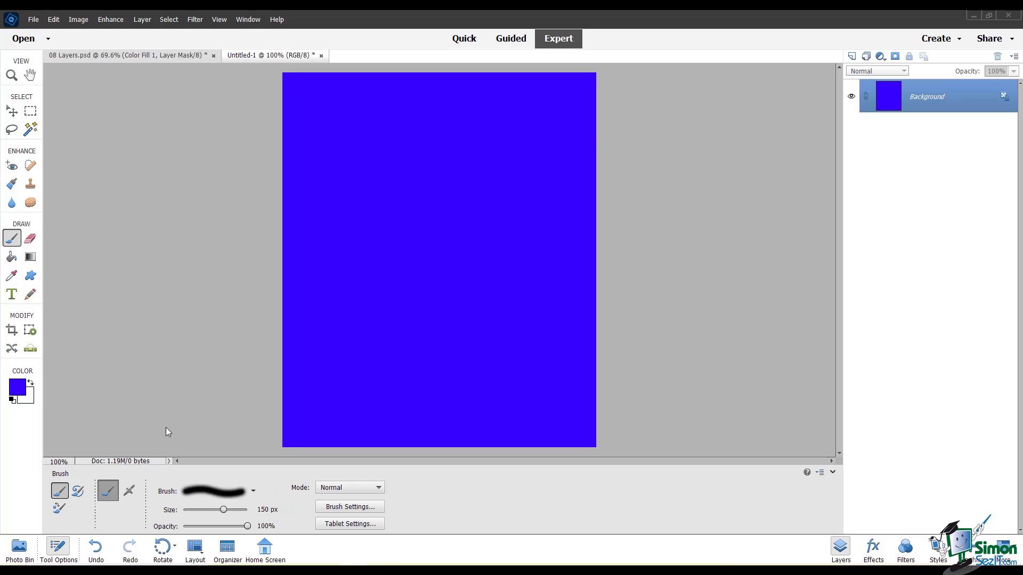
{"action": "left_click", "coordinate": [17, 387]}
{"action": "left_click", "coordinate": [536, 245]}
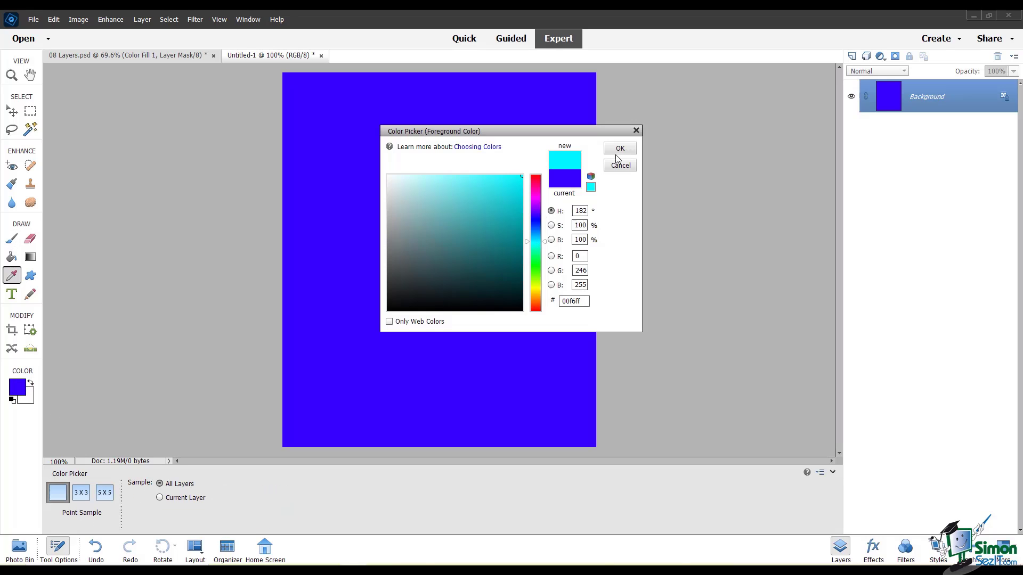
{"action": "left_click", "coordinate": [619, 148]}
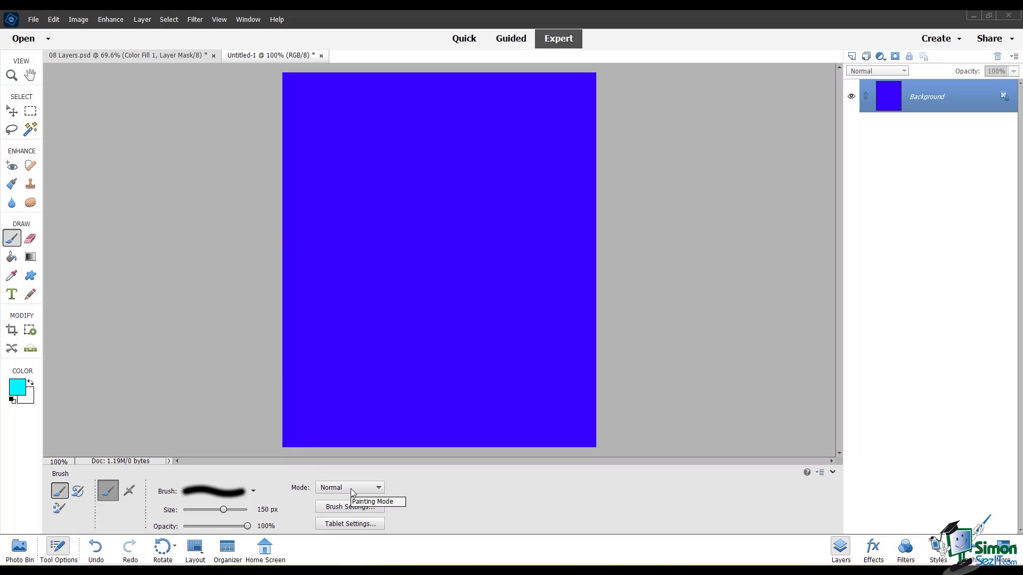
Paint a soft Normal stroke at top, a speckled Dissolve stroke mid-canvas, and a lower Hue stroke.
{"action": "left_click_drag", "start_coordinate": [260, 143], "coordinate": [398, 148]}
{"action": "left_click", "coordinate": [328, 488]}
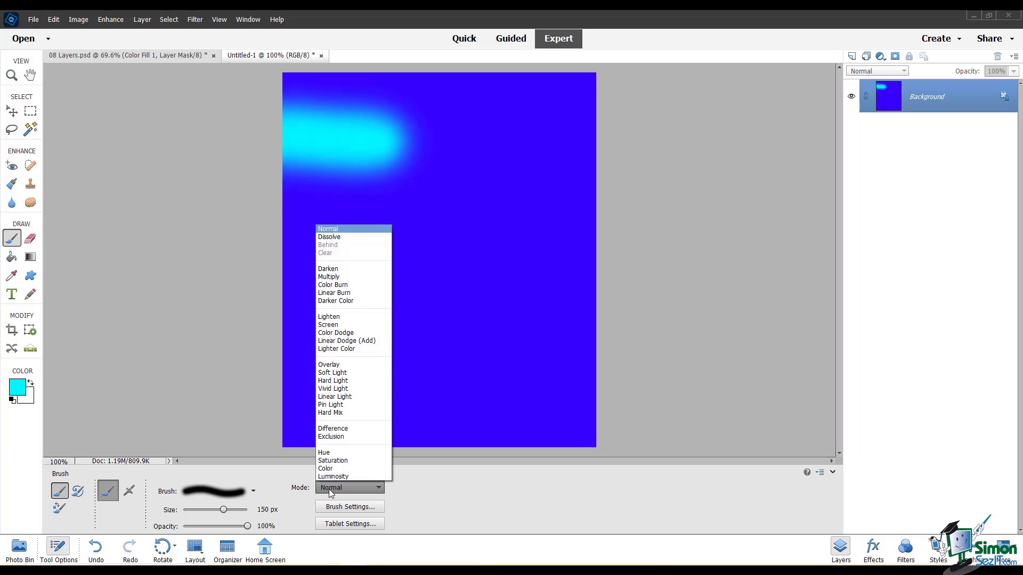
{"action": "left_click", "coordinate": [329, 237]}
{"action": "mouse_move", "coordinate": [258, 226]}
{"action": "left_mouse_down"}
{"action": "mouse_move", "coordinate": [402, 233]}
{"action": "mouse_move", "coordinate": [477, 259]}
{"action": "left_mouse_up"}
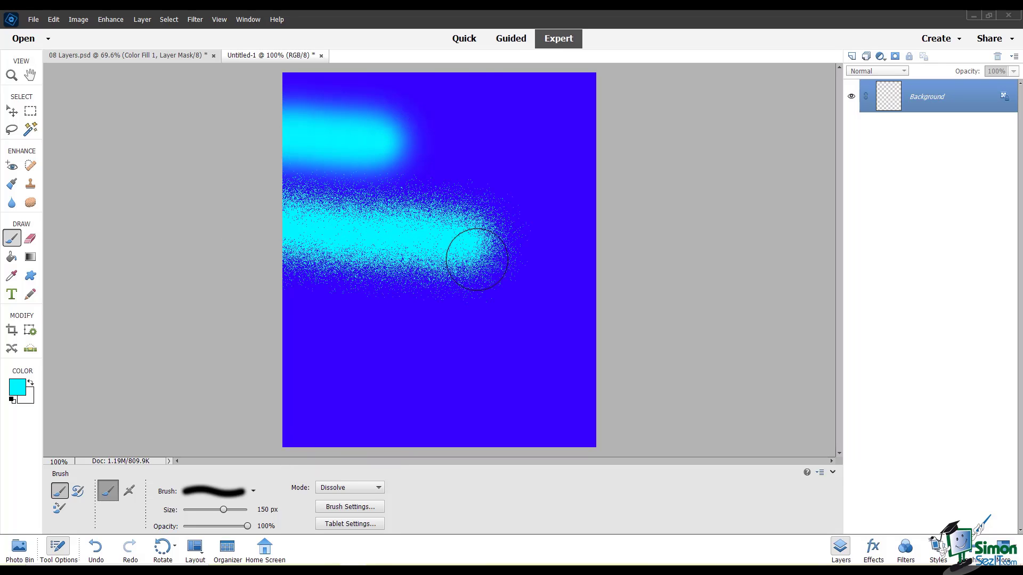
{"action": "left_click", "coordinate": [349, 488]}
{"action": "left_click", "coordinate": [341, 459]}
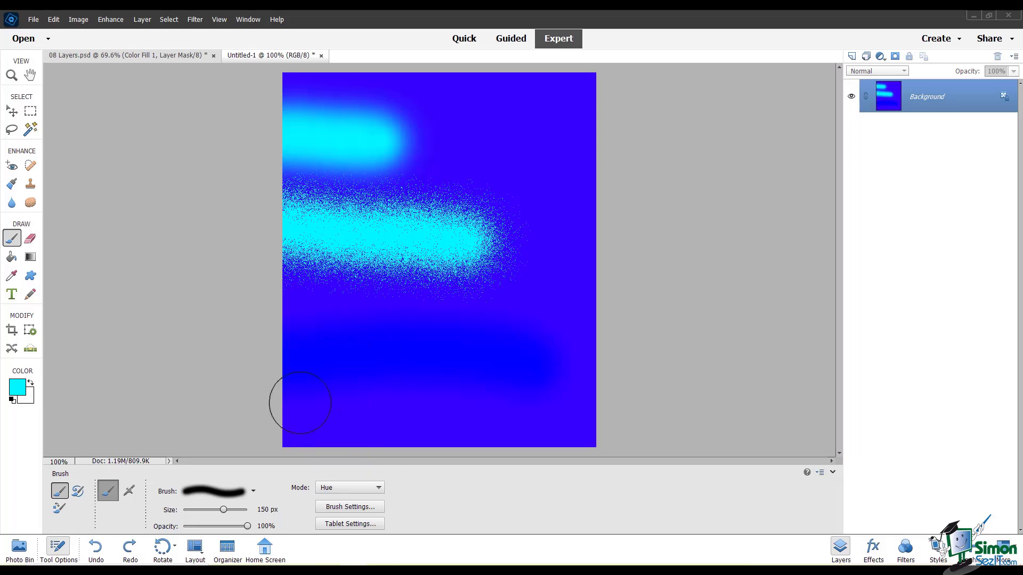
{"action": "left_click_drag", "start_coordinate": [257, 360], "coordinate": [350, 365]}
{"action": "left_click_drag", "start_coordinate": [525, 367], "coordinate": [573, 381]}
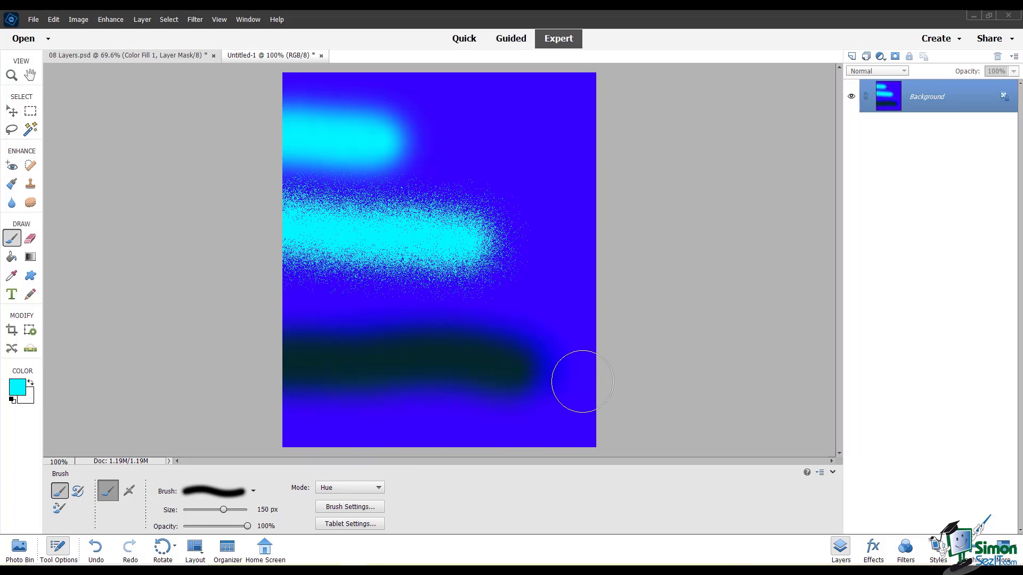